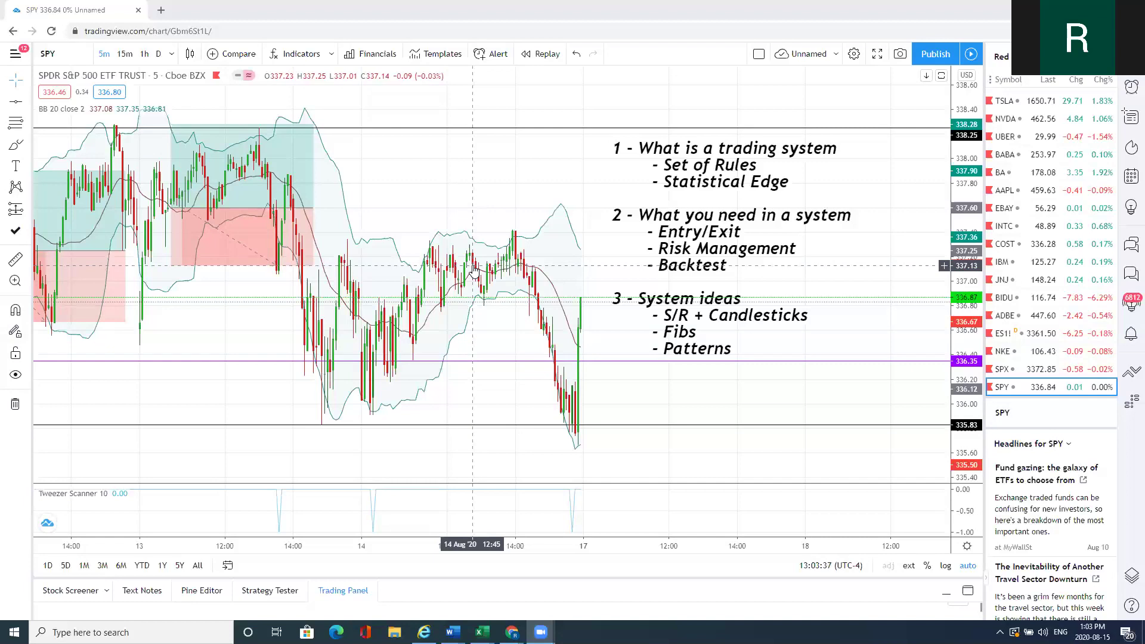
Pan and zoom the SPY 5-minute chart so the 13–14 Aug bars sit left of the notes.
mouse_move(475, 272)
left_mouse_down()
mouse_move(386, 200)
mouse_move(348, 195)
mouse_move(570, 196)
left_mouse_up()
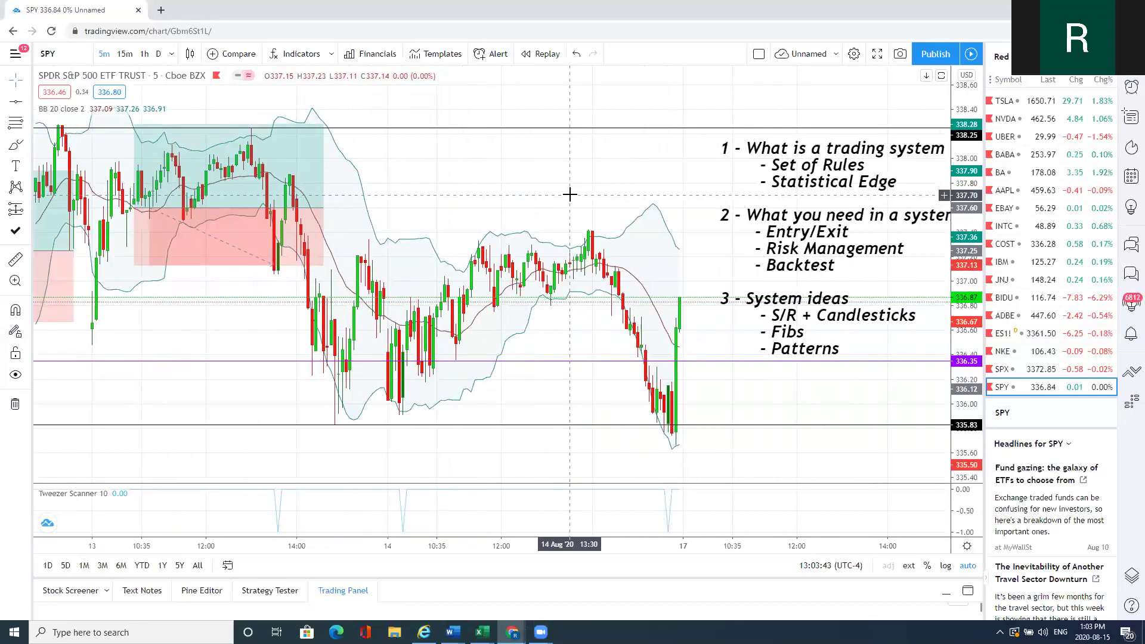
scroll(411, 187, "up", 1)
mouse_move(513, 190)
left_mouse_down()
mouse_move(533, 192)
mouse_move(444, 192)
left_mouse_up()
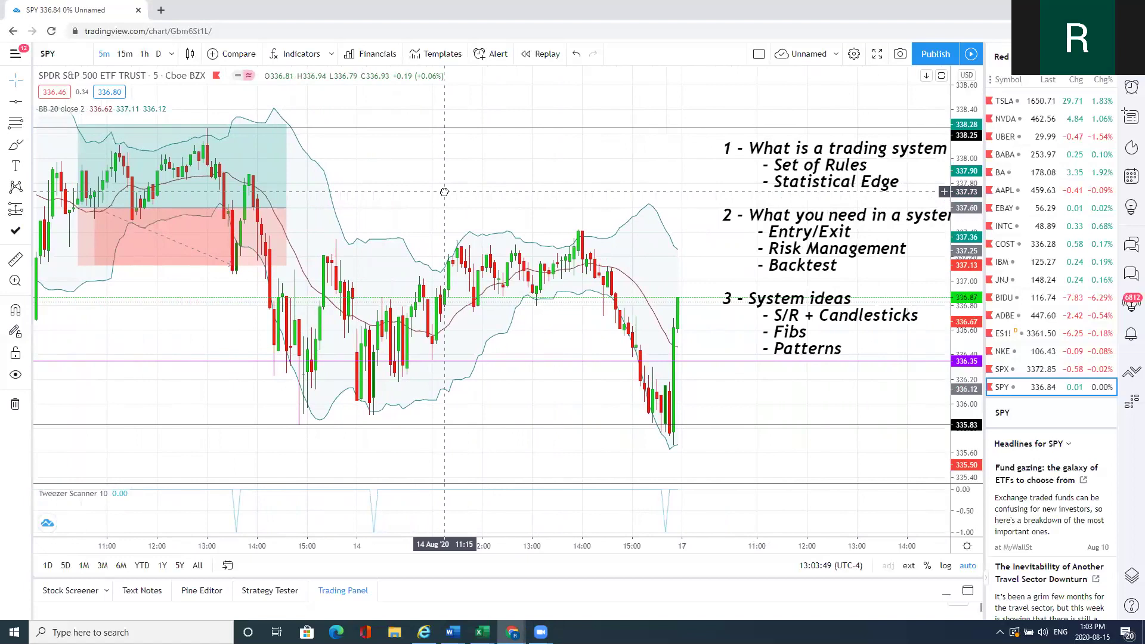
left_click_drag(444, 192, 442, 191)
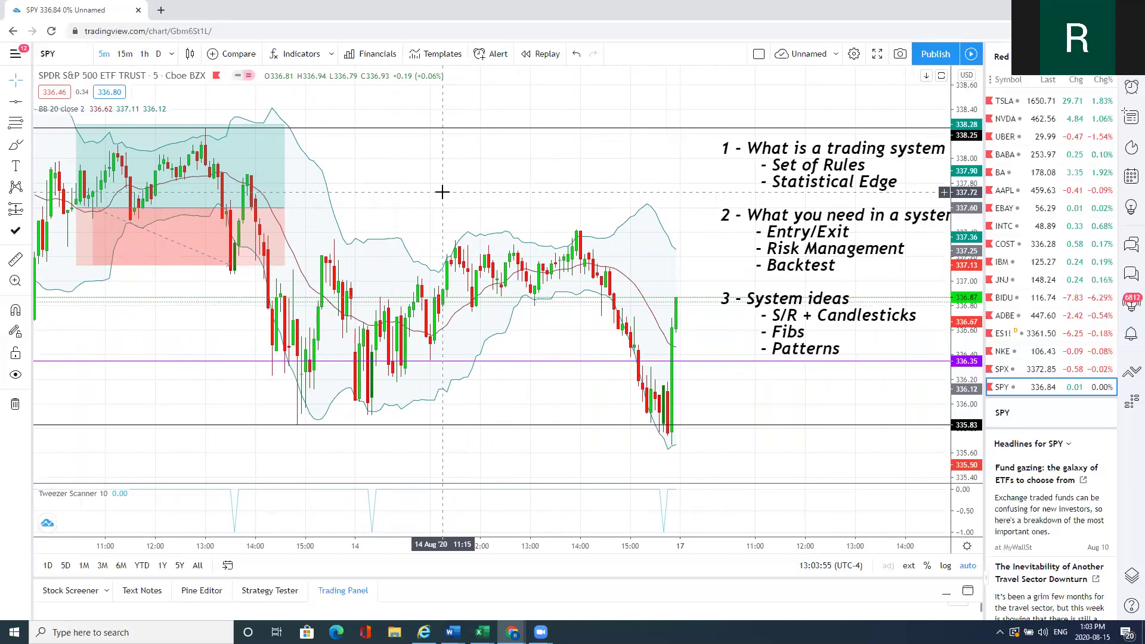
left_click_drag(442, 192, 433, 194)
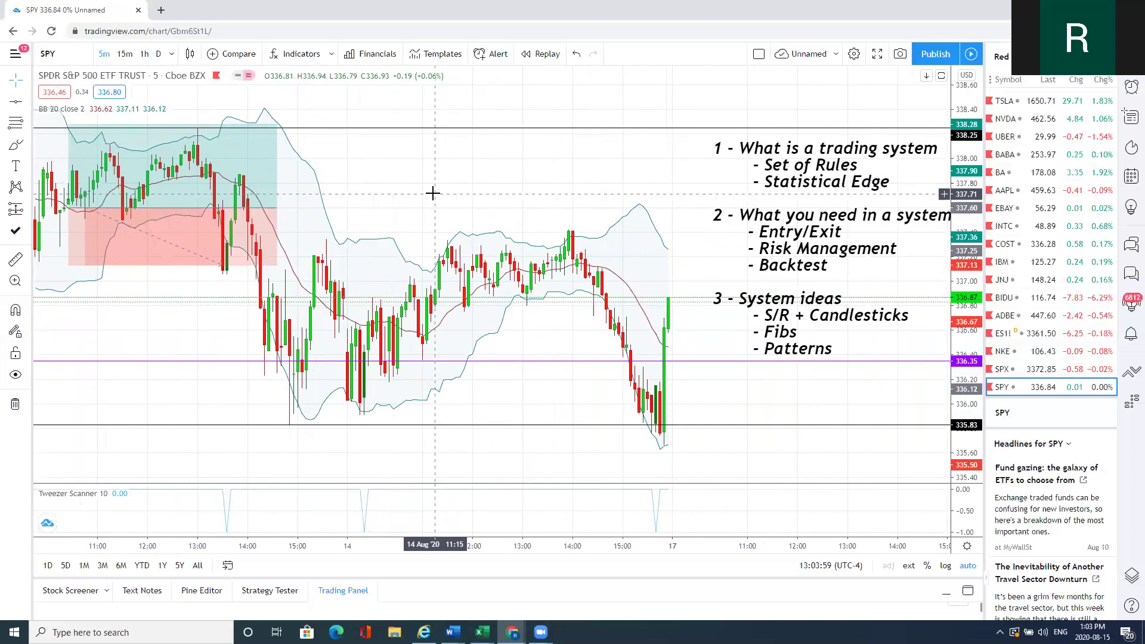
left_click_drag(128, 201, 114, 201)
Draw a Long Position at the 14 Aug morning dip with entry 336.50, stop 335.90 and a lowered target.
left_click(28, 209)
left_click(72, 233)
scroll(290, 367, "up", 2)
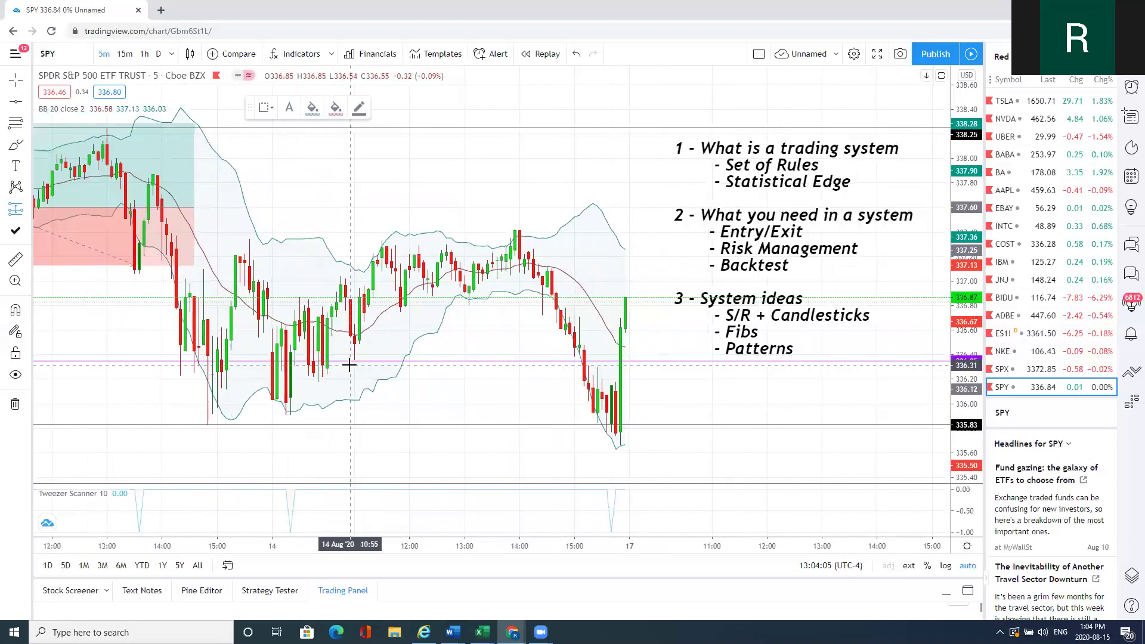
left_click(281, 343)
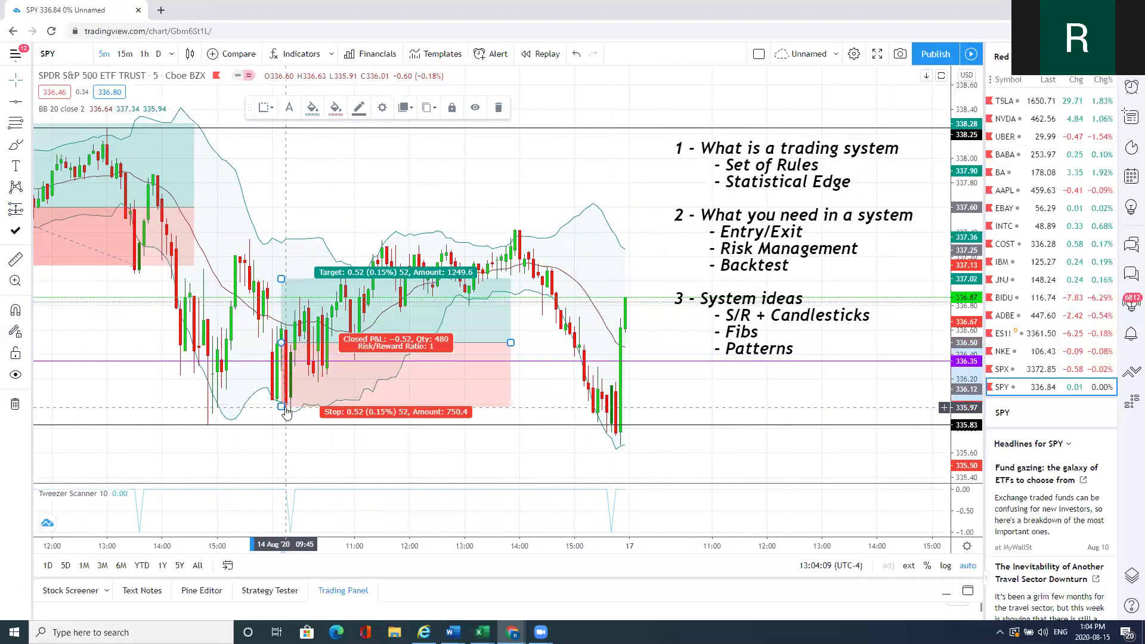
left_click_drag(281, 407, 281, 416)
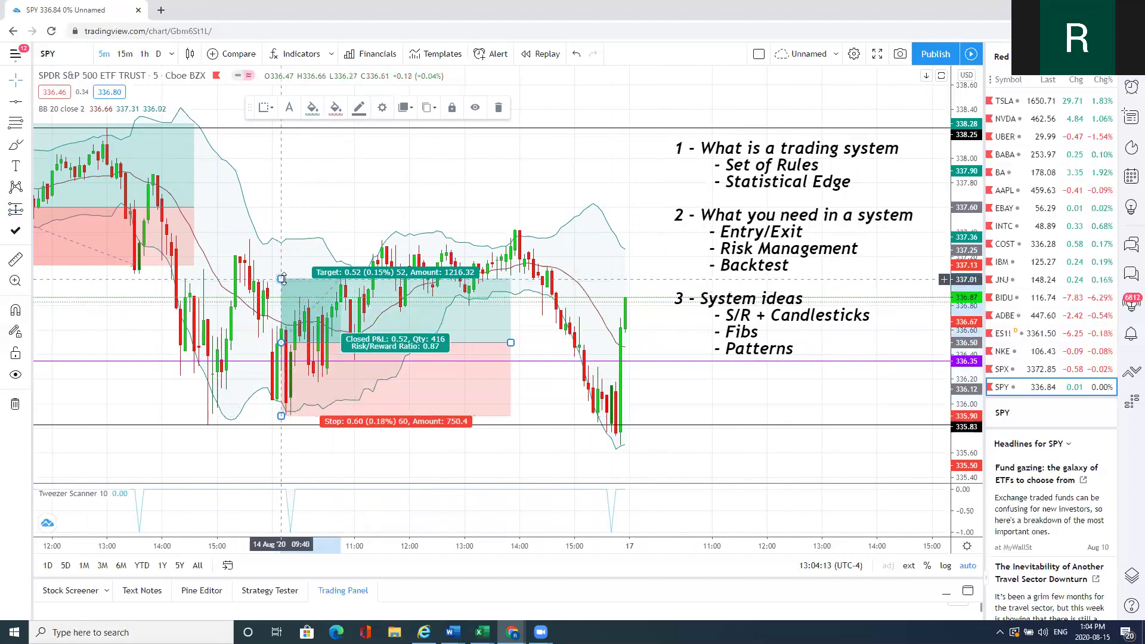
left_click_drag(282, 278, 285, 306)
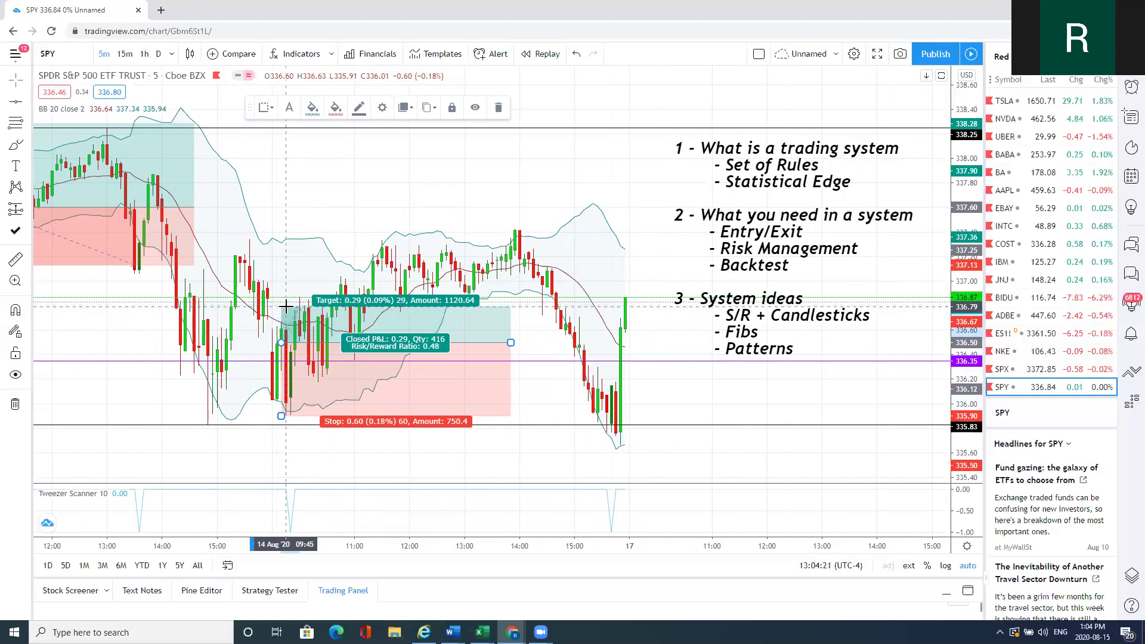
left_click(316, 240)
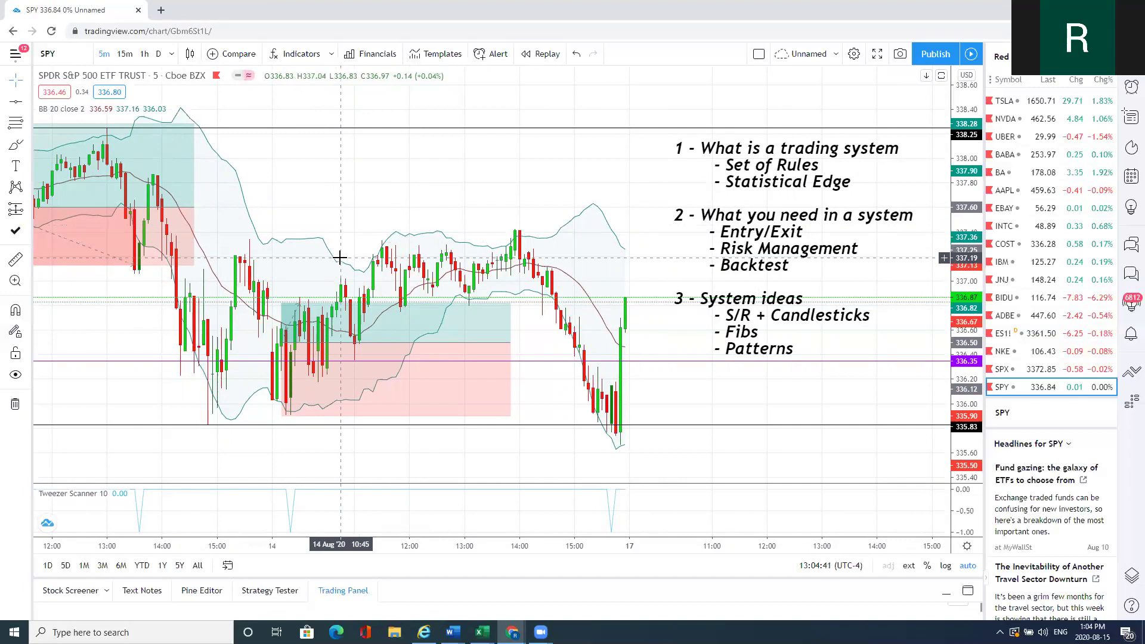
Raise the 14 Aug long position's target to 0.91 against a 0.60 stop, giving a 1.52 risk/reward ratio.
scroll(344, 244, "down", 1)
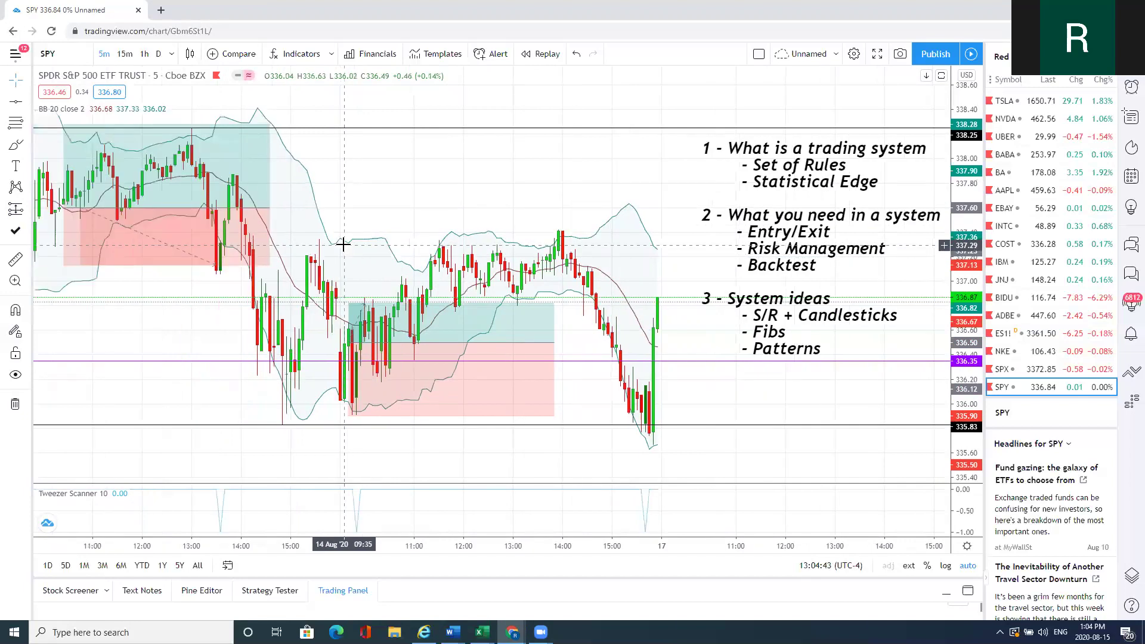
mouse_move(349, 304)
left_click_drag(349, 304, 358, 231)
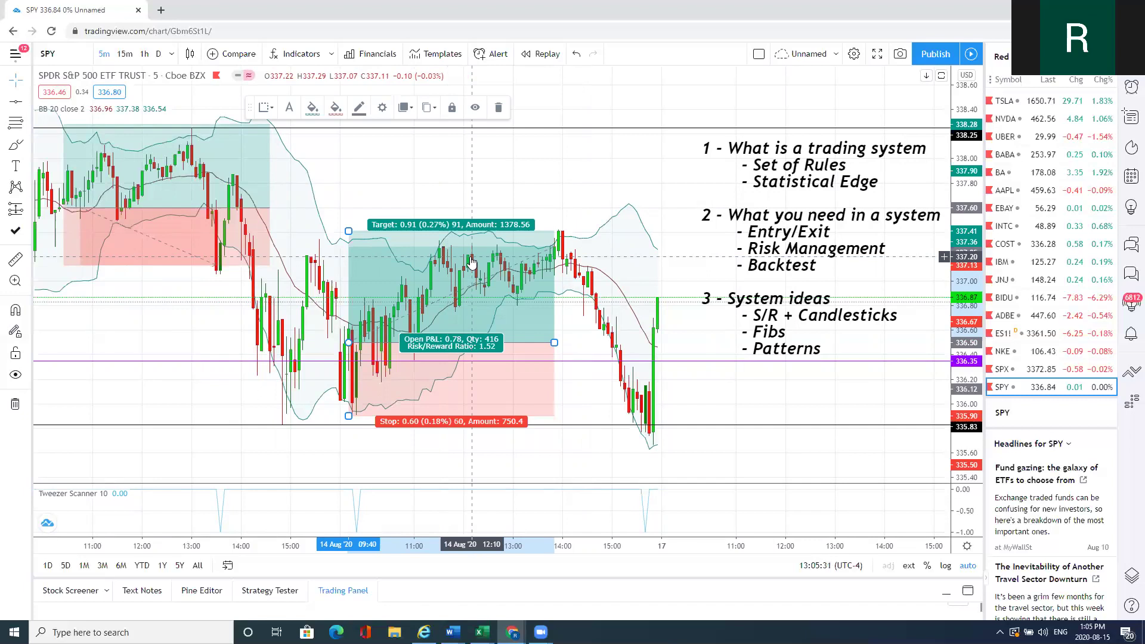
left_click(556, 168)
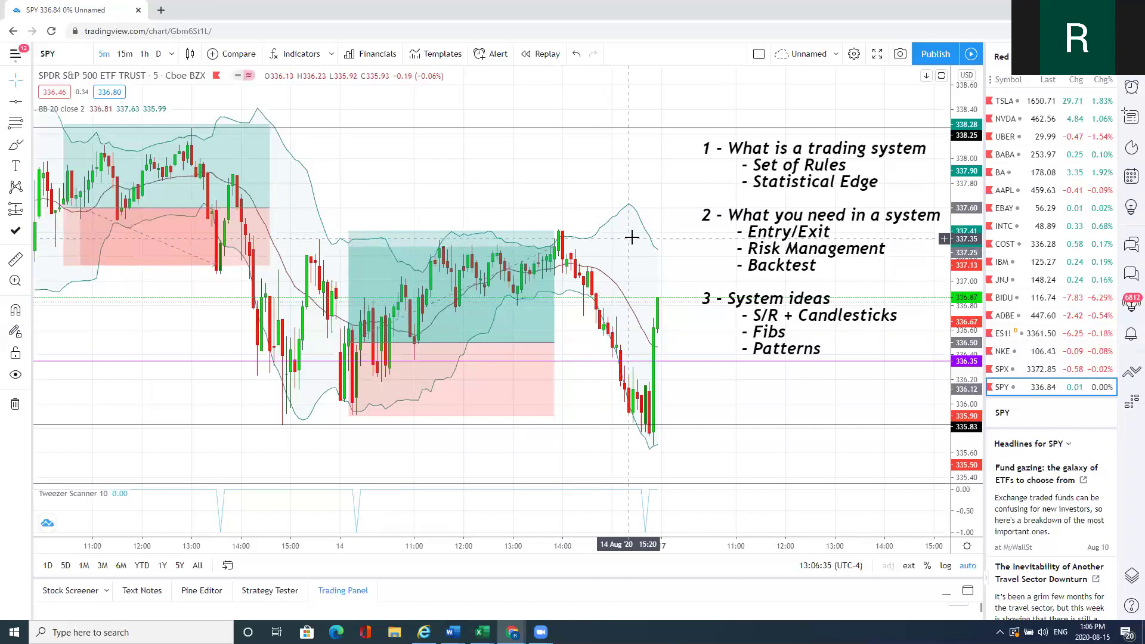
left_click(504, 251)
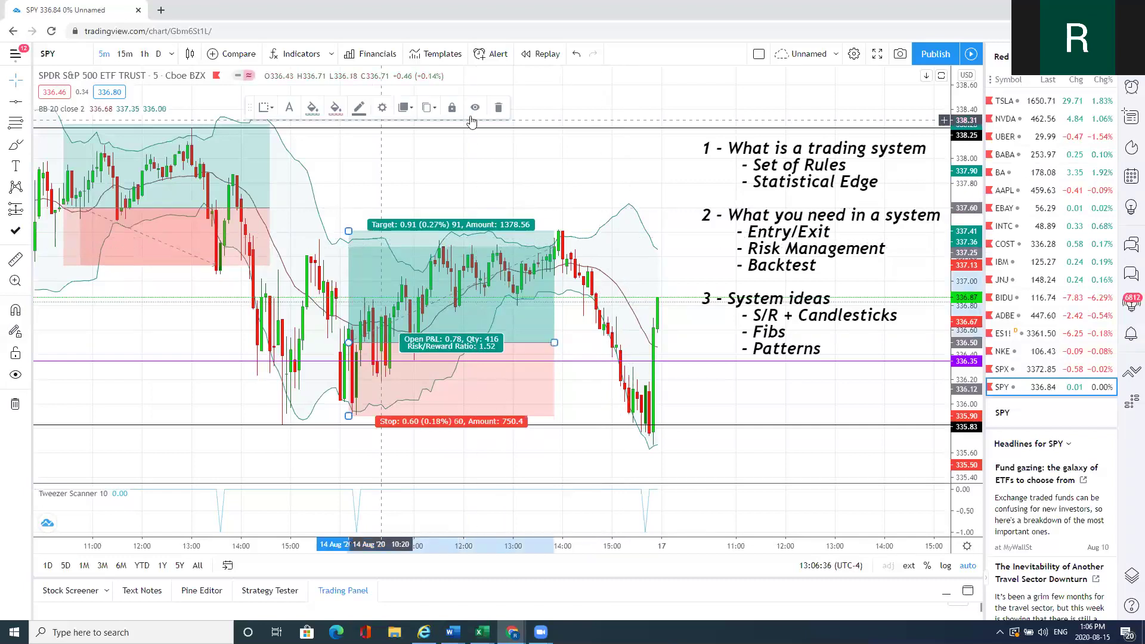
Delete the selected 14 Aug long-position box with its trash icon.
left_click(500, 108)
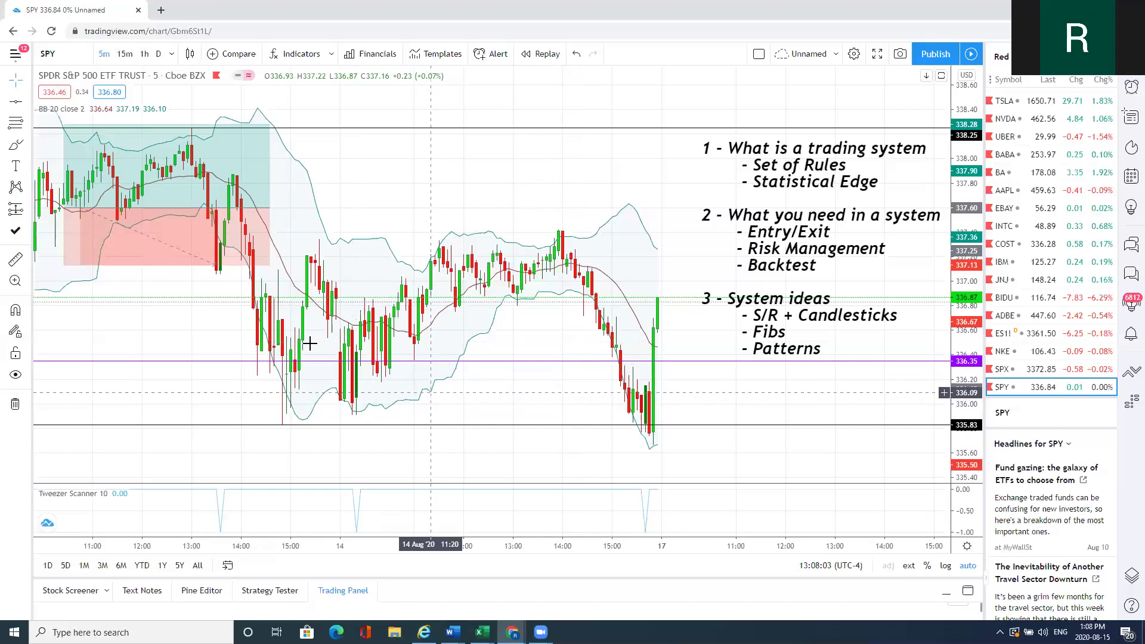
Select the 13 August long-position box and delete it.
scroll(293, 322, "down", 1)
scroll(292, 322, "up", 2)
left_click(238, 257)
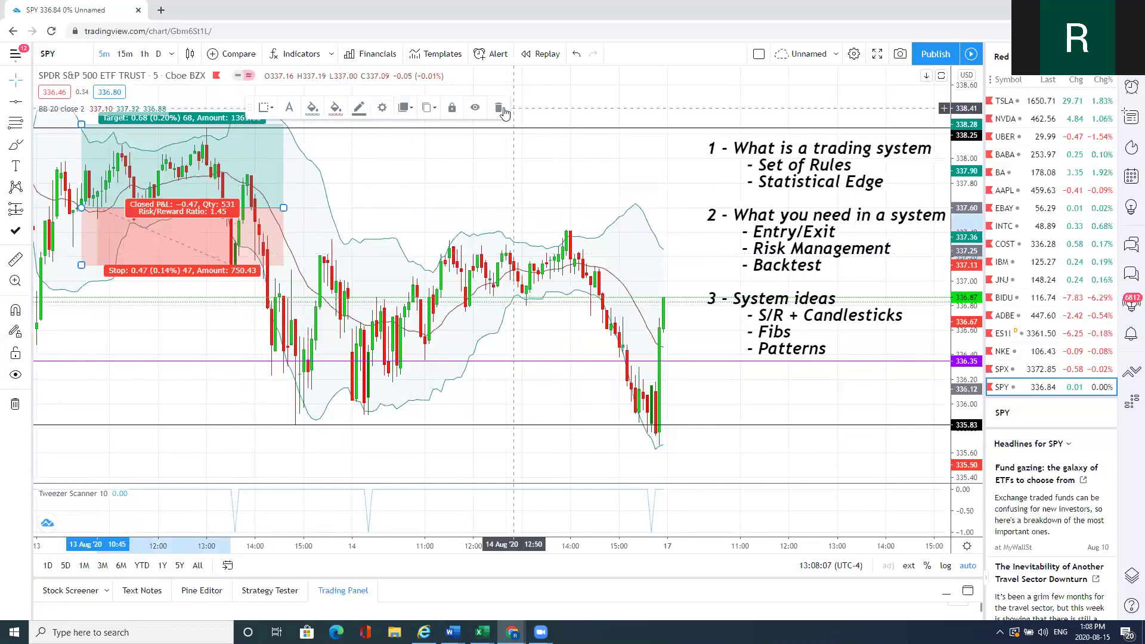
left_click(506, 106)
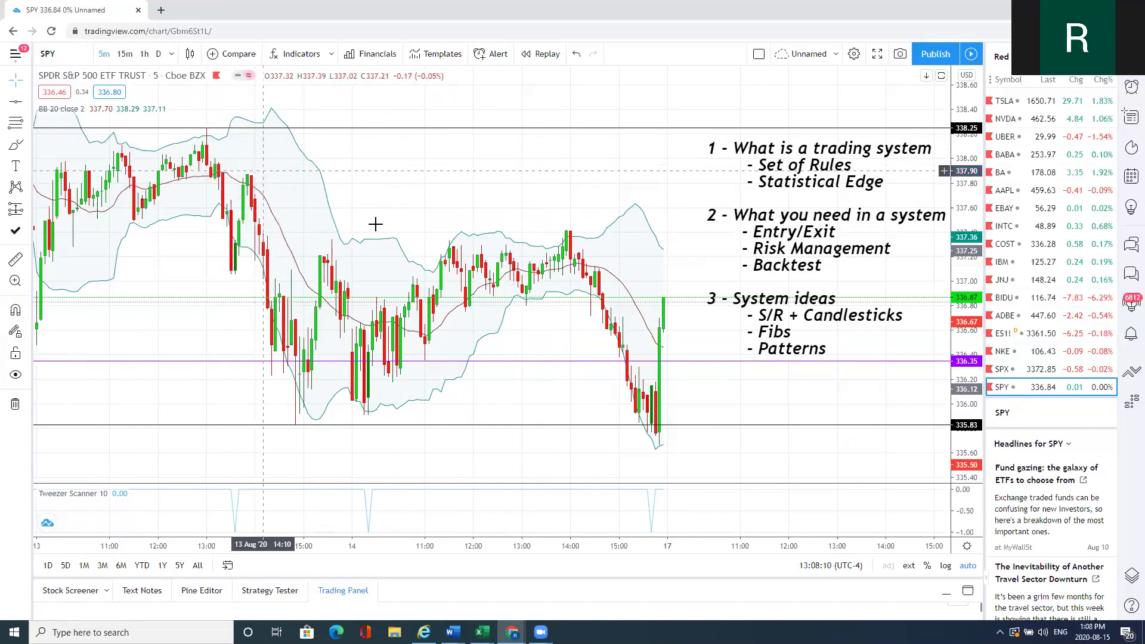
Reposition the chart view and arm the Fib Retracement tool.
scroll(375, 224, "down", 1)
scroll(376, 224, "up", 1)
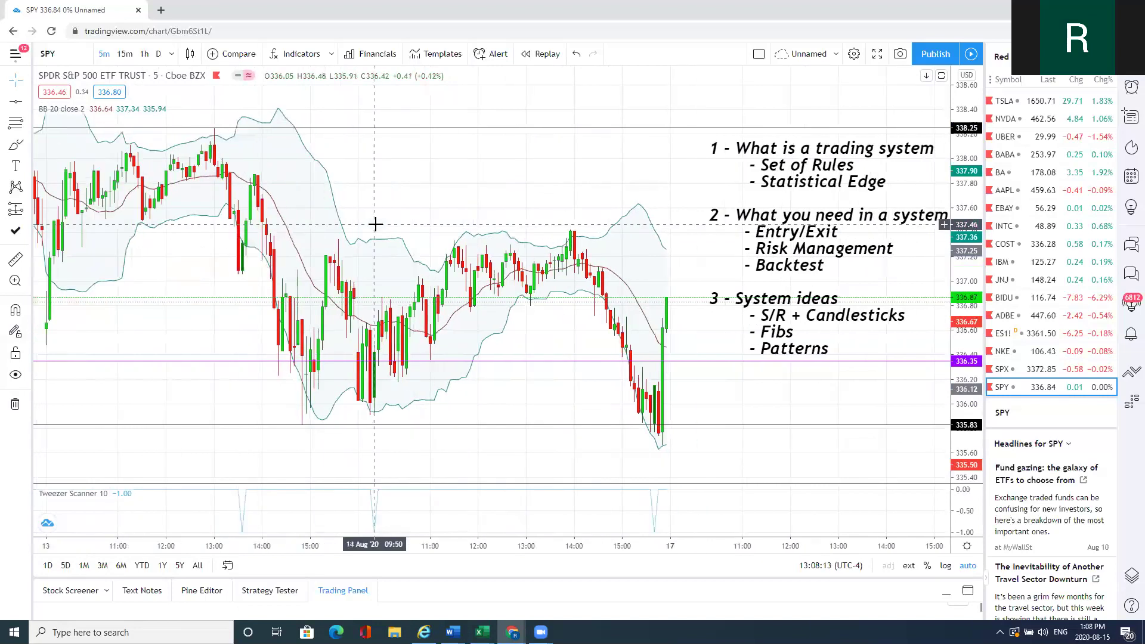
scroll(376, 224, "up", 1)
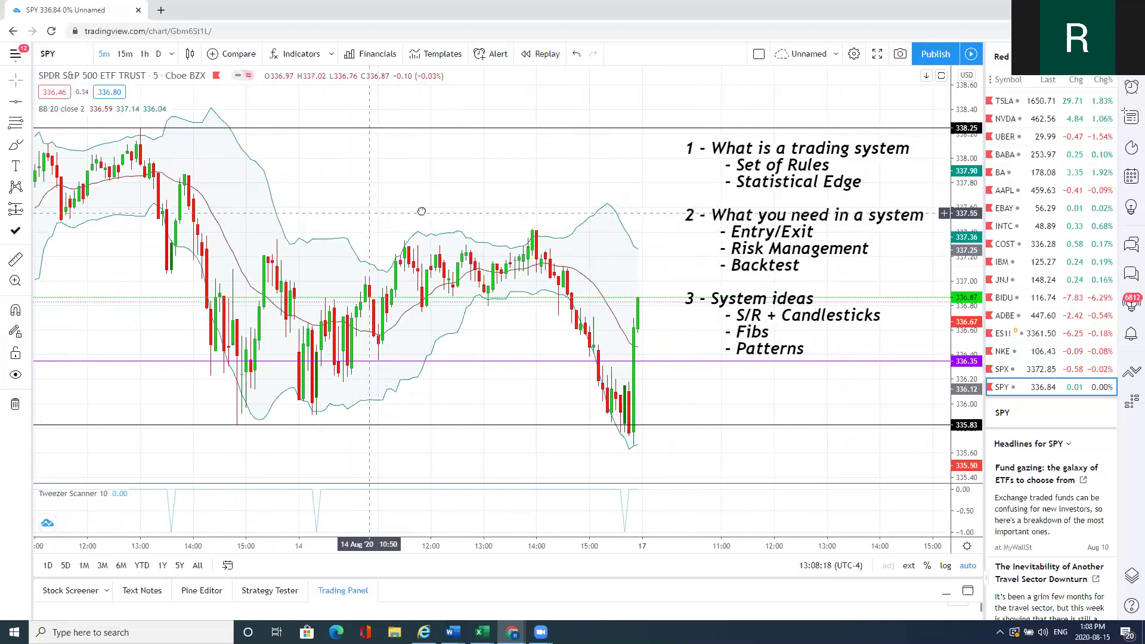
scroll(504, 210, "left", 5)
scroll(153, 131, "left", 1)
left_click(20, 124)
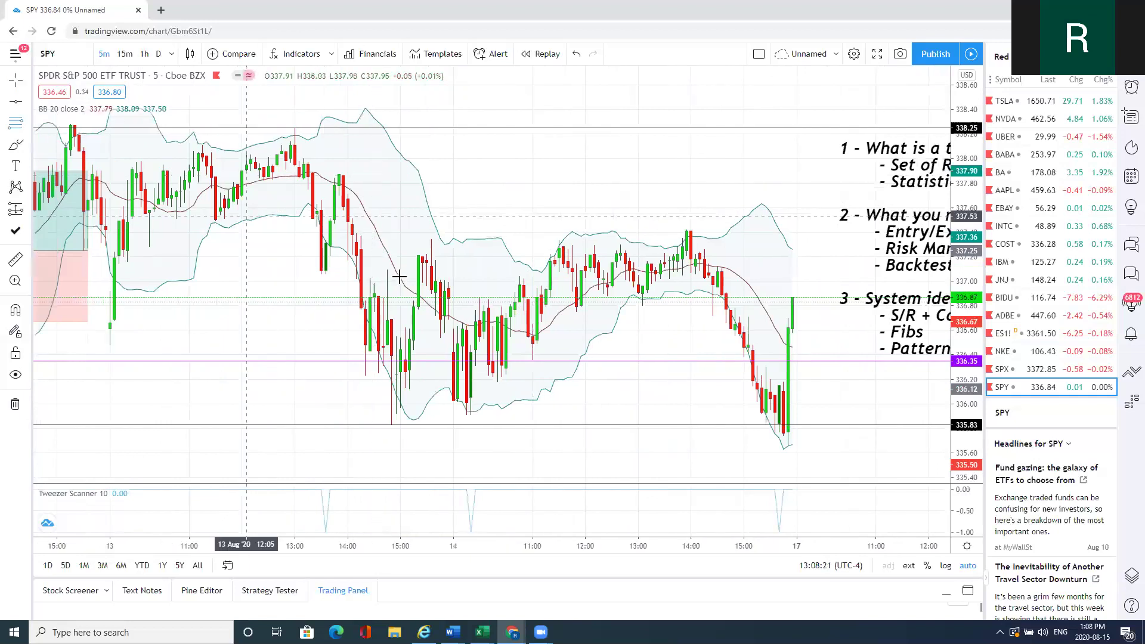
scroll(376, 372, "up", 1)
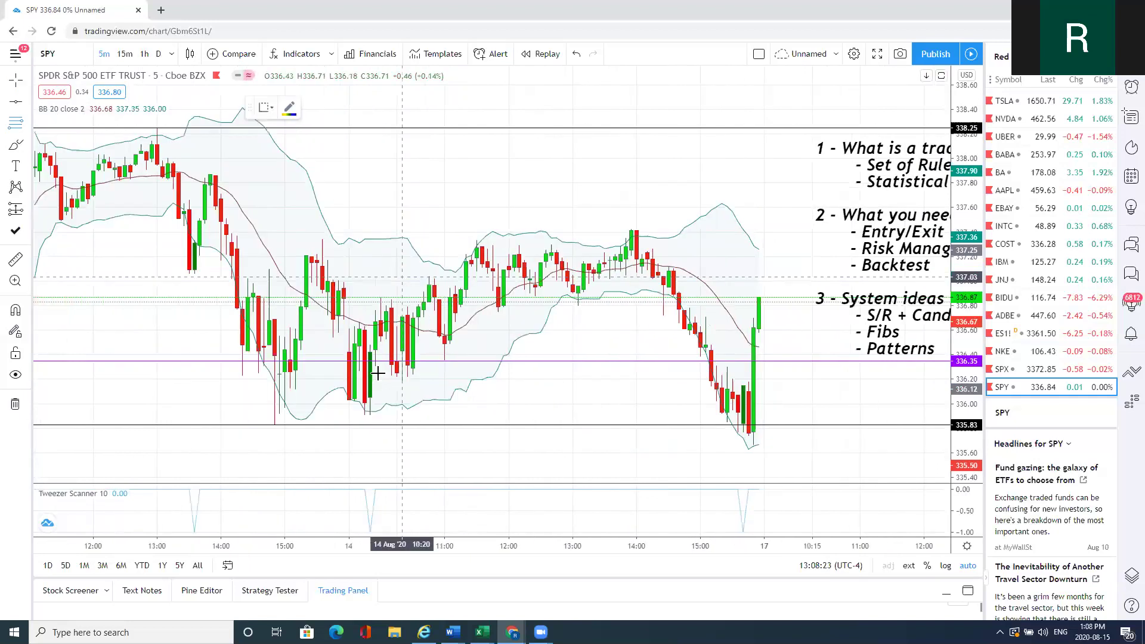
Draw a Fib retracement from the 14 Aug morning low to the next swing high, then delete it.
left_click(352, 415)
left_click(450, 295)
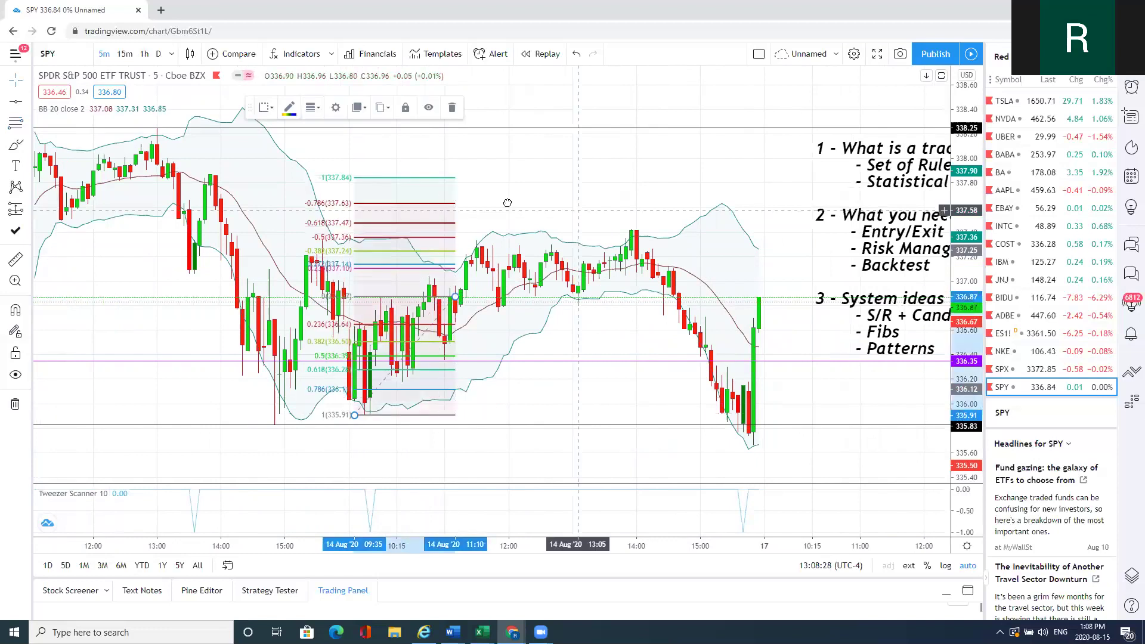
scroll(345, 379, "right", 2)
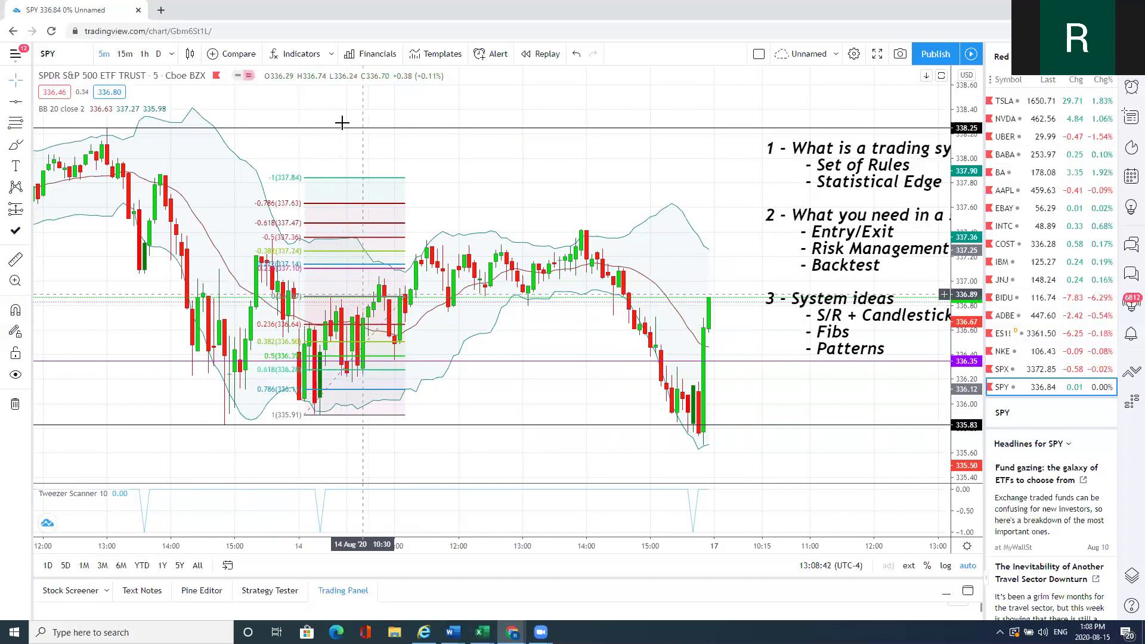
left_click(356, 253)
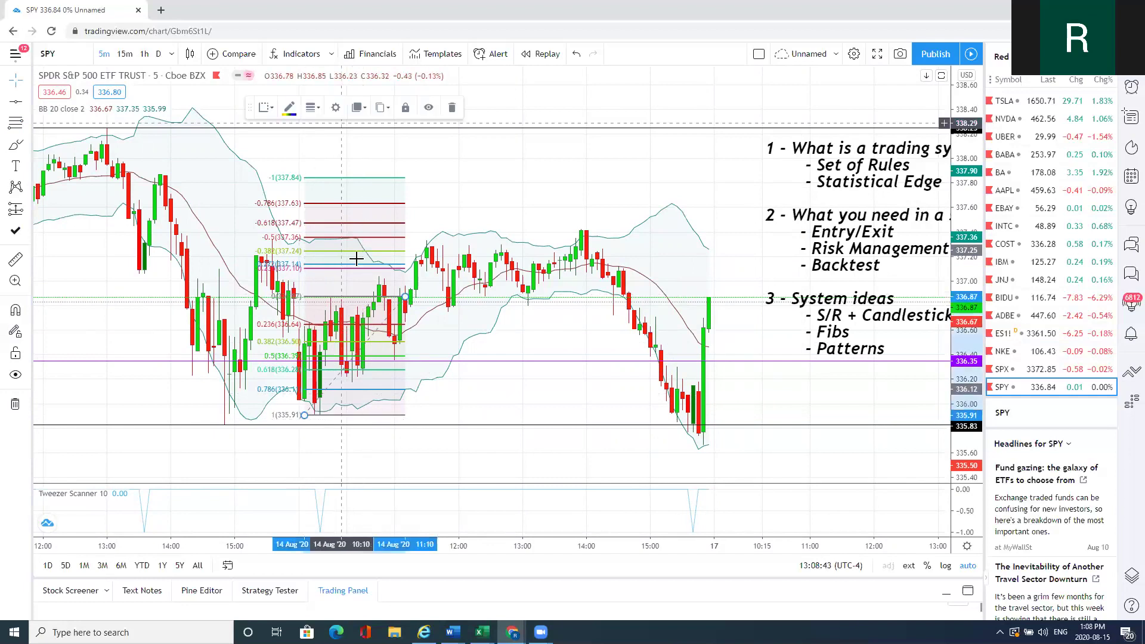
left_click(327, 241)
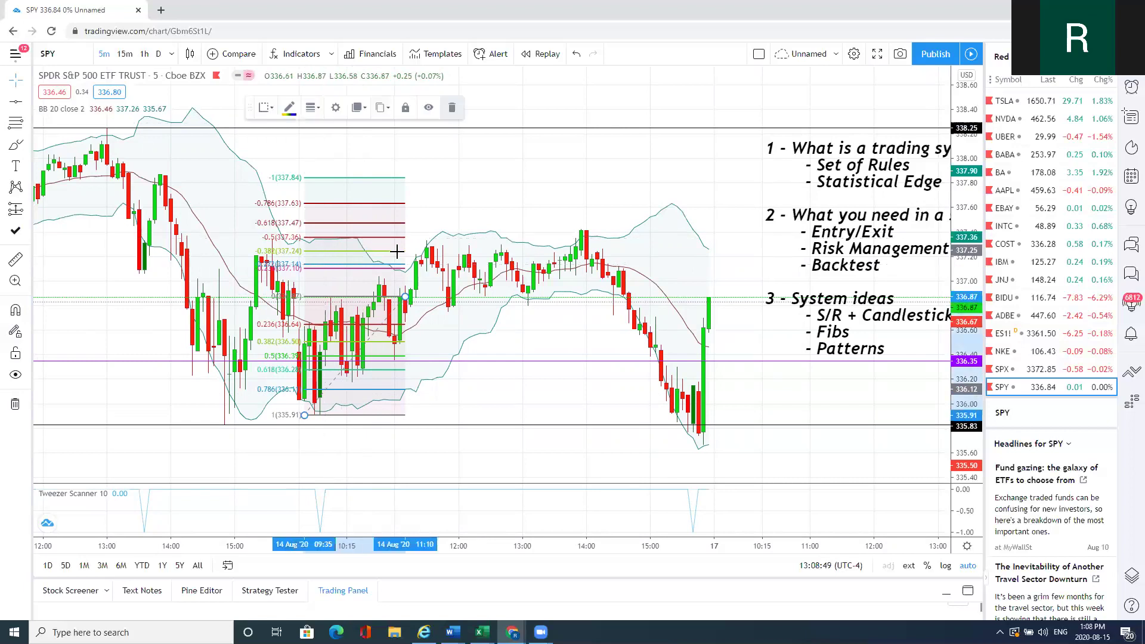
key("Delete")
Draw and delete a test Fib from the 336.48 low to 337.99, then pan back to 11–12 Aug.
scroll(430, 282, "down", 3)
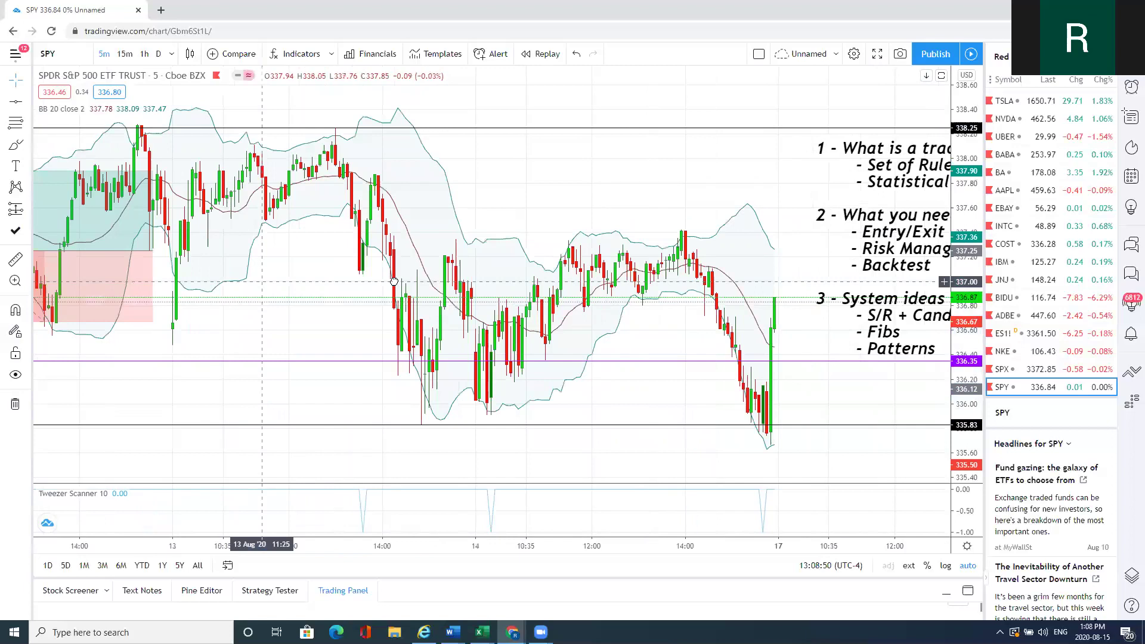
scroll(217, 261, "up", 3)
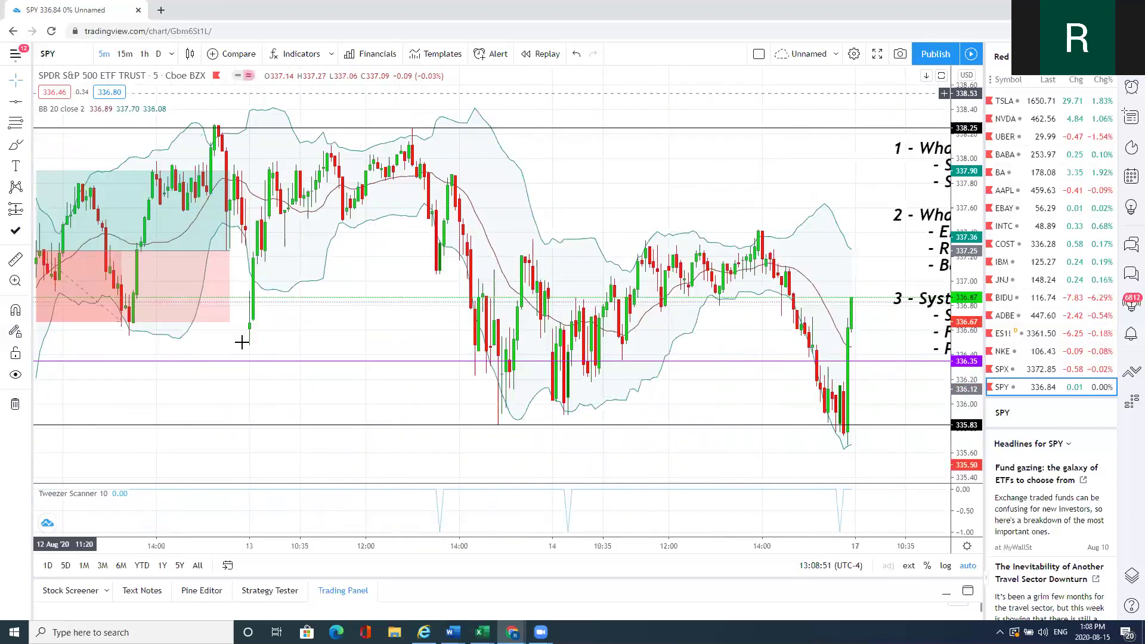
left_click(237, 345)
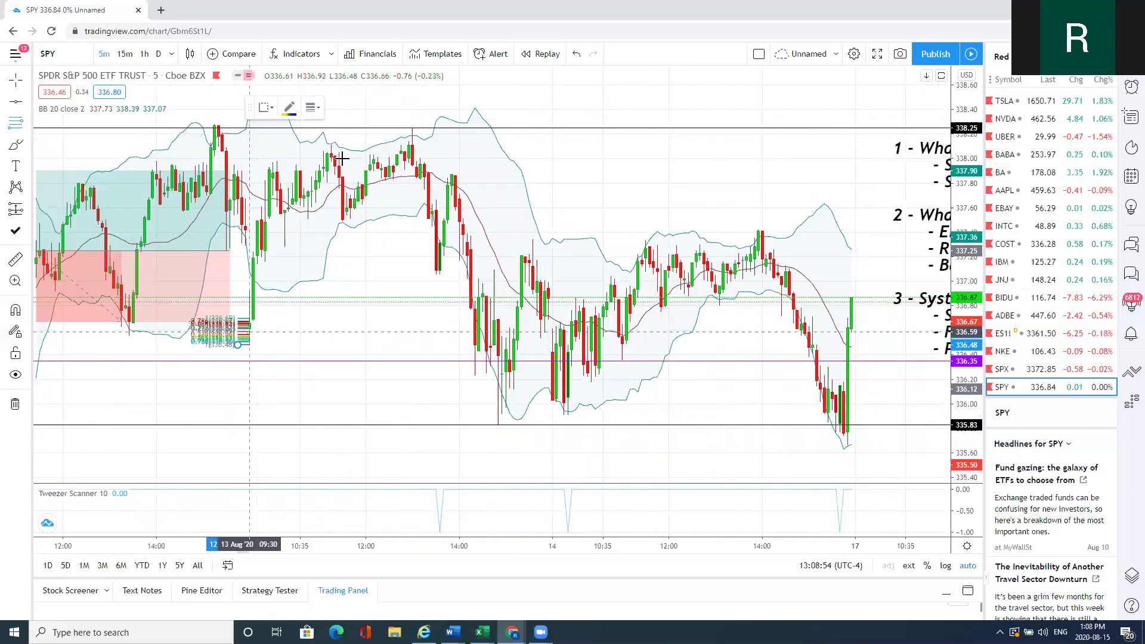
left_click(343, 159)
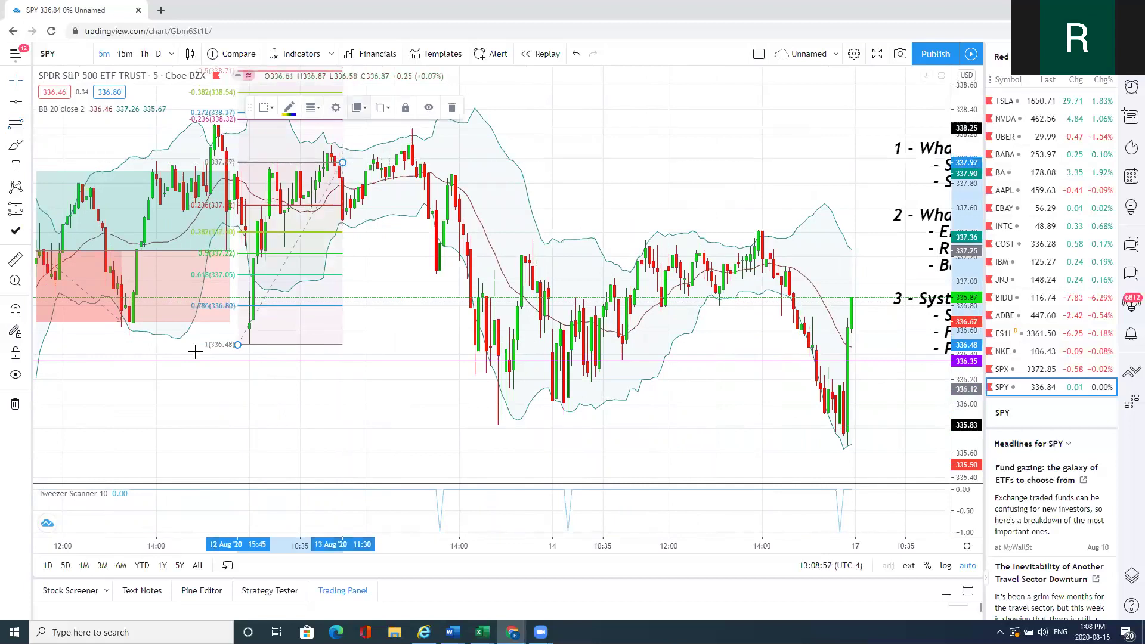
key("Delete")
left_click_drag(535, 321, 751, 321)
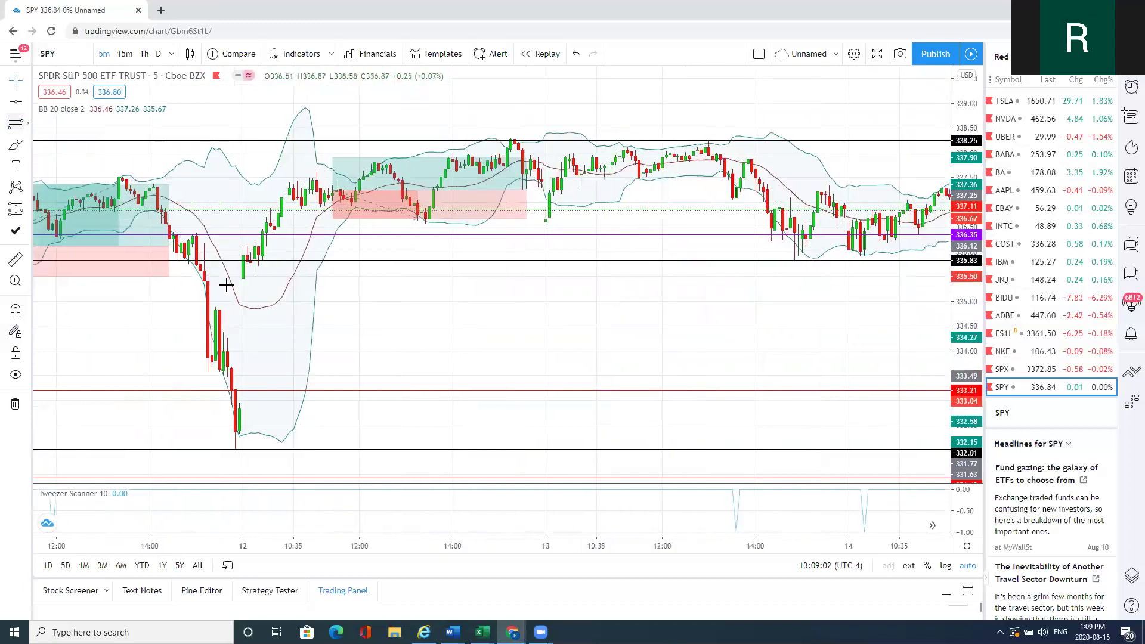
Draw a test Fib retracement from swing low to swing high and delete it.
left_click(227, 280)
left_click(439, 163)
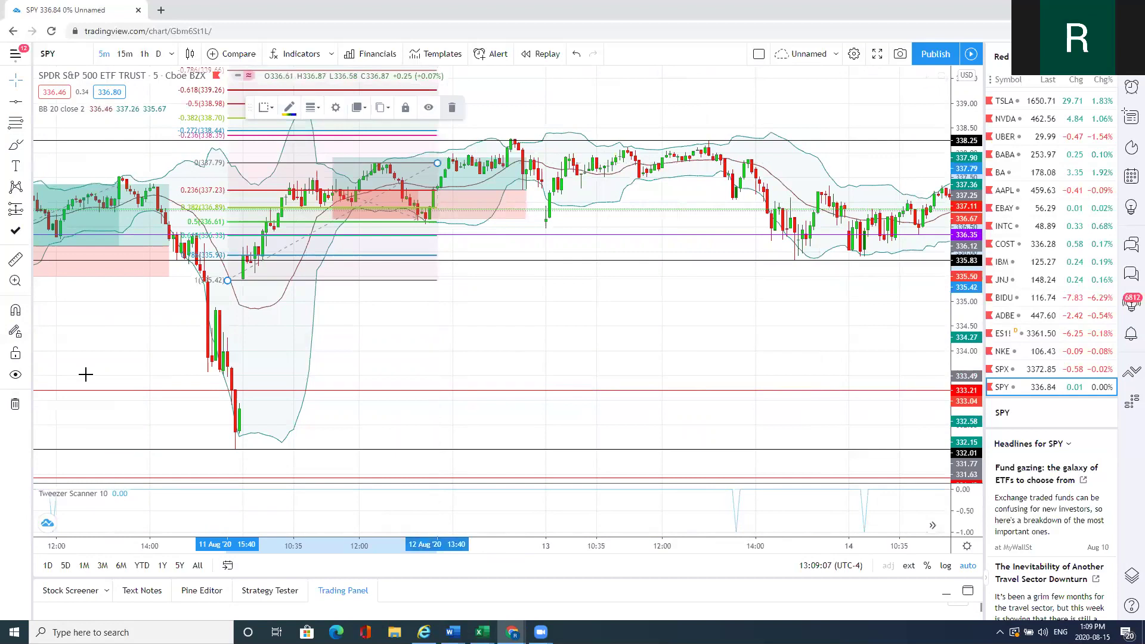
key("Delete")
Stretch a Fib retracement across the 11 Aug morning swing.
scroll(346, 360, "left", 10)
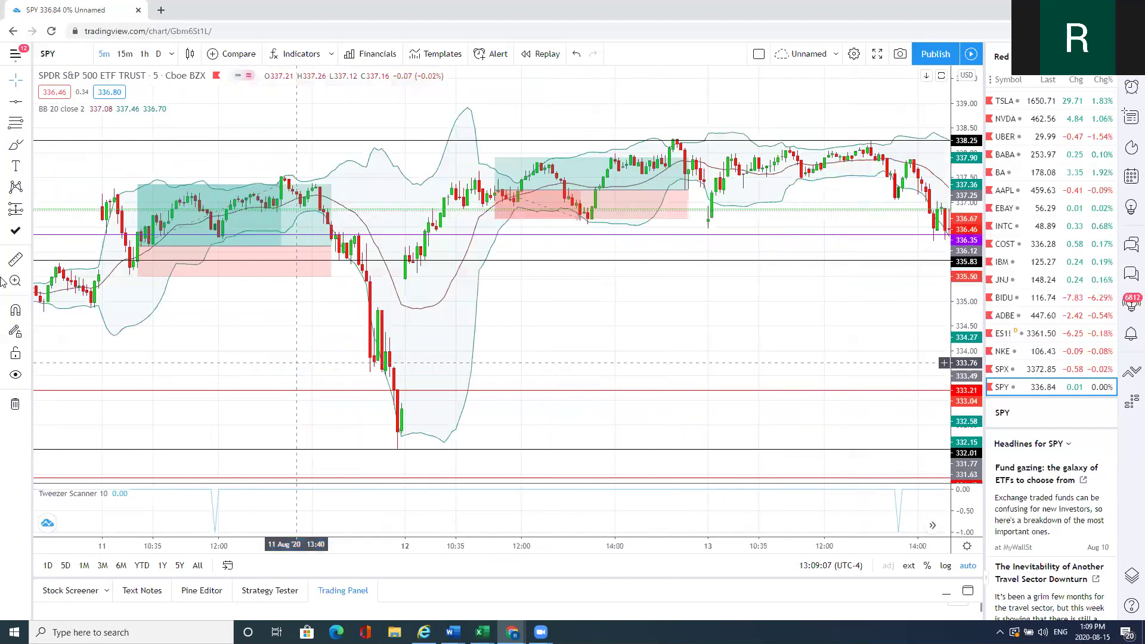
left_click(17, 124)
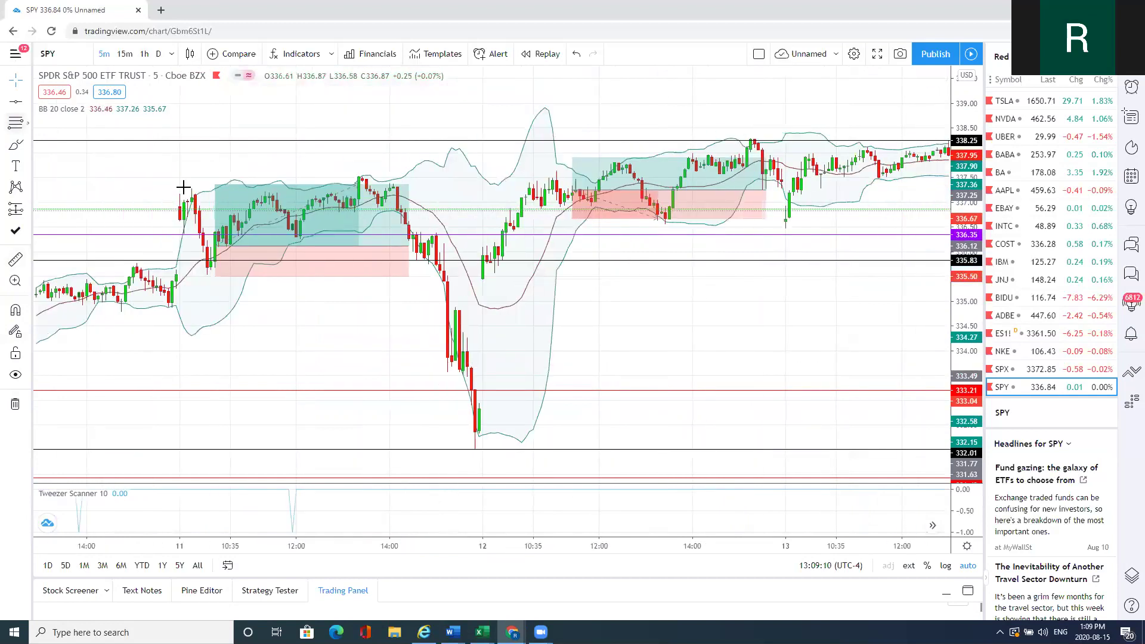
left_click_drag(262, 278, 308, 274)
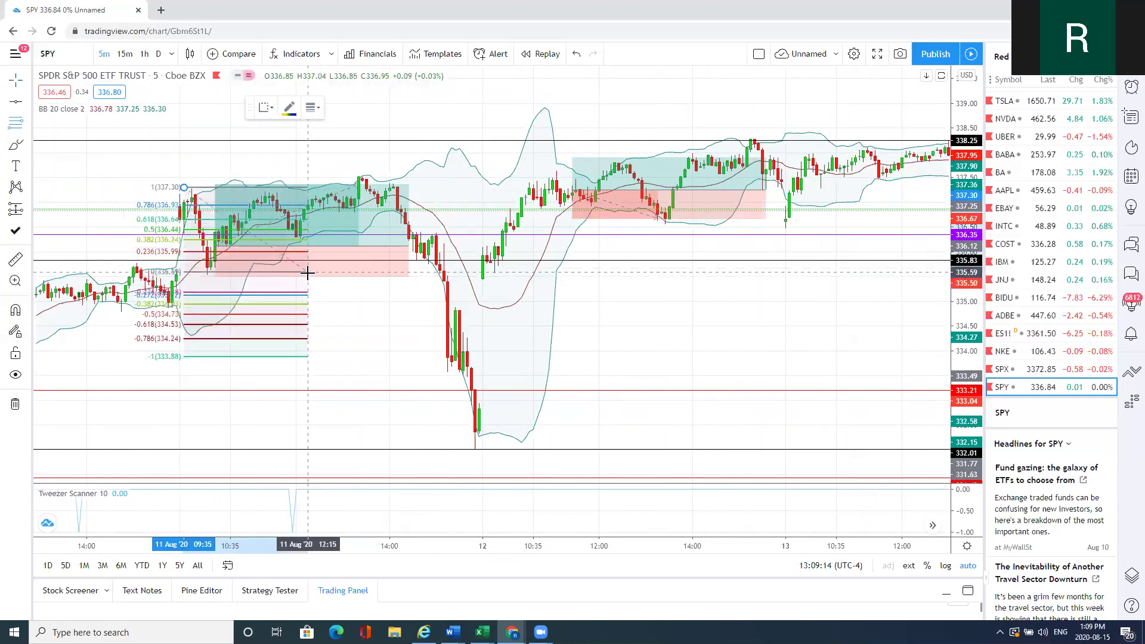
Check the long position's target, stop and reward ratio, then pan forward to the 12–14 Aug bars.
left_click(308, 273)
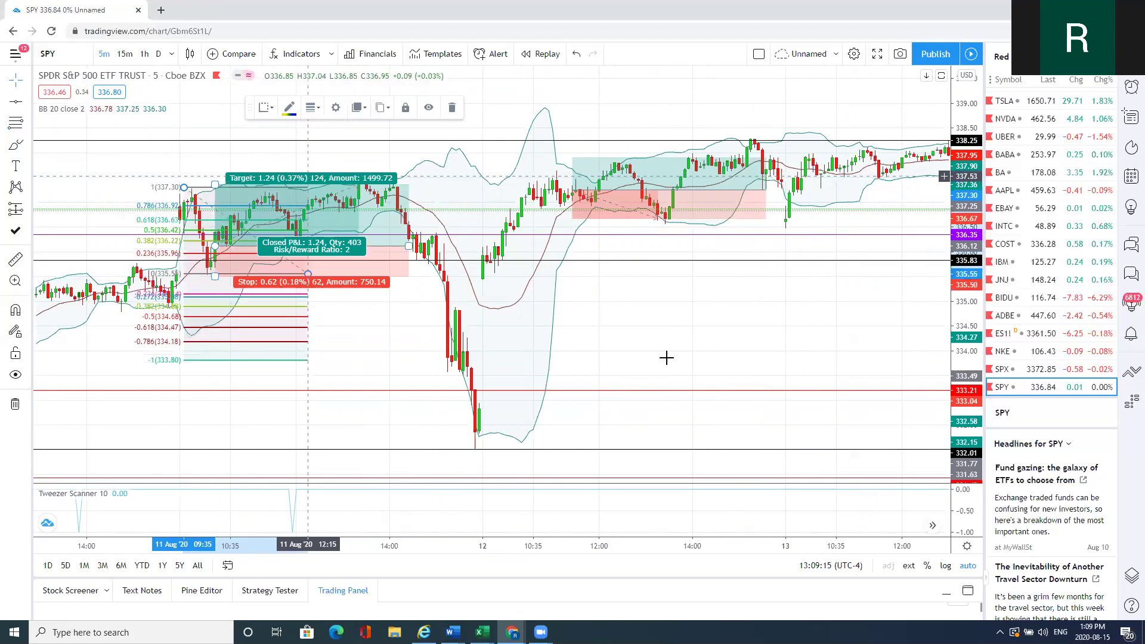
left_click(384, 297)
left_click_drag(588, 324, 91, 318)
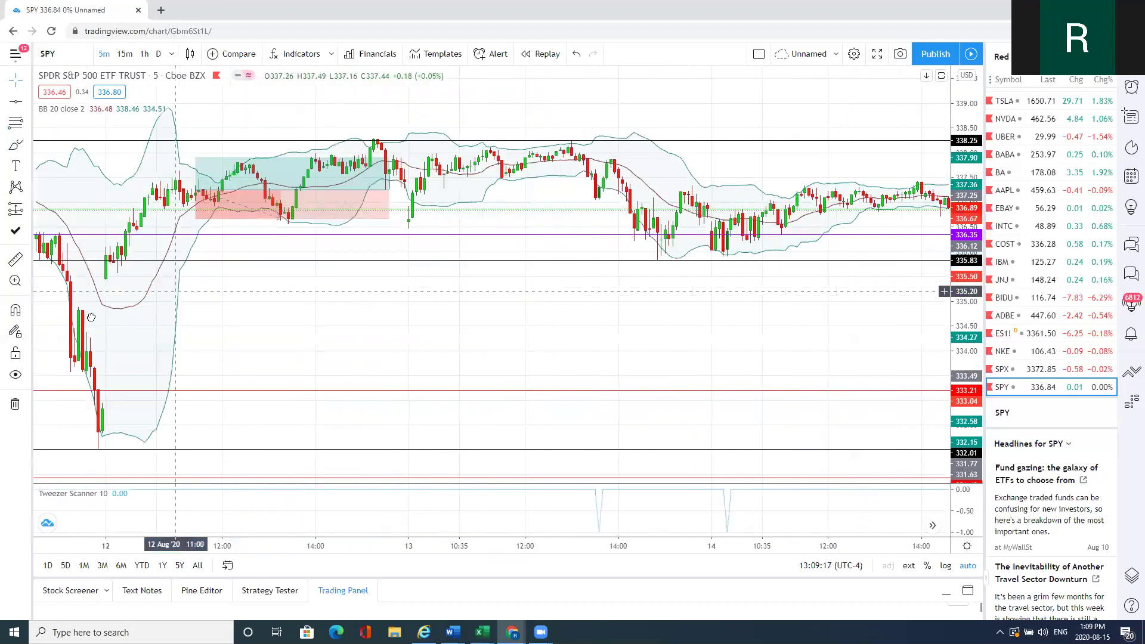
Scroll the chart until the last 14 Aug candles up to the 17 Aug open and the notes are centered.
scroll(702, 279, "right", 5)
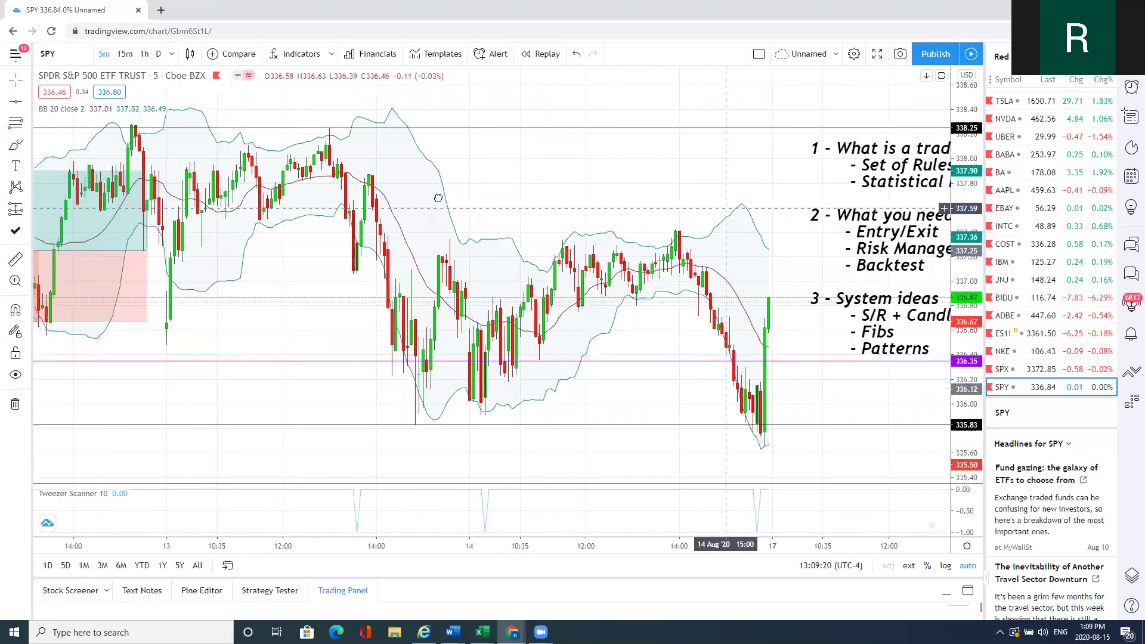
scroll(438, 198, "right", 6)
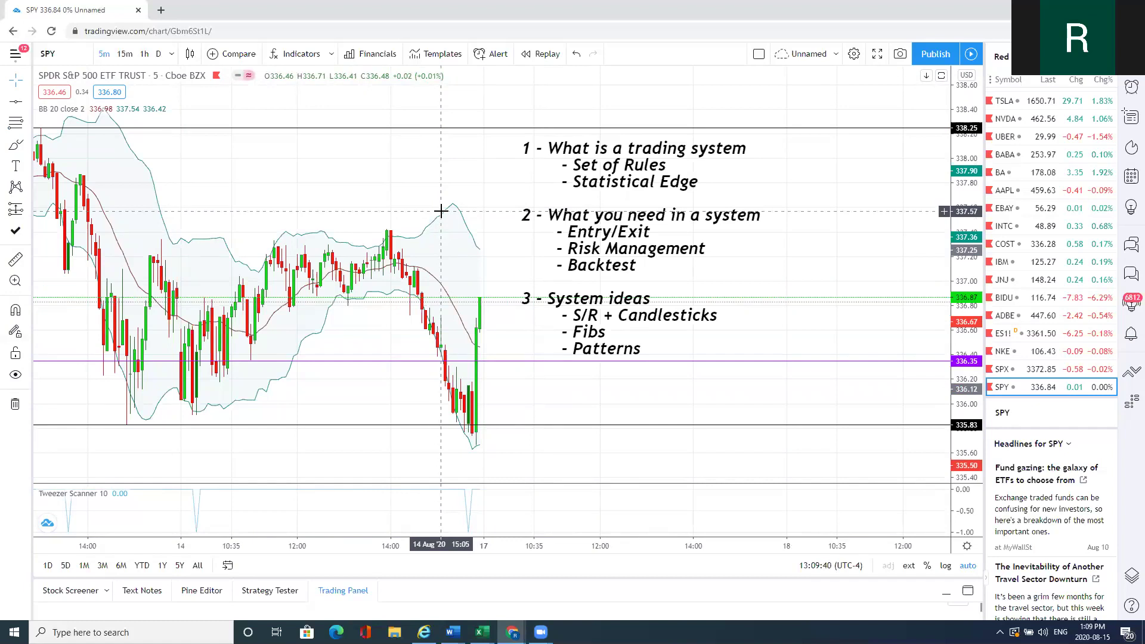
scroll(441, 212, "down", 1)
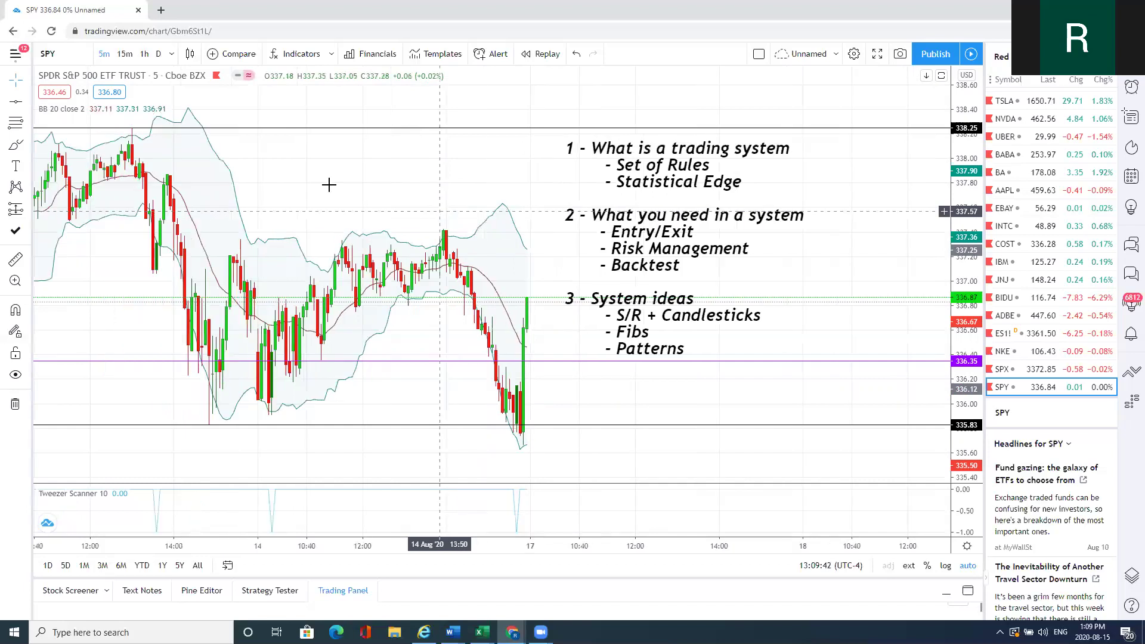
scroll(473, 178, "left", 5)
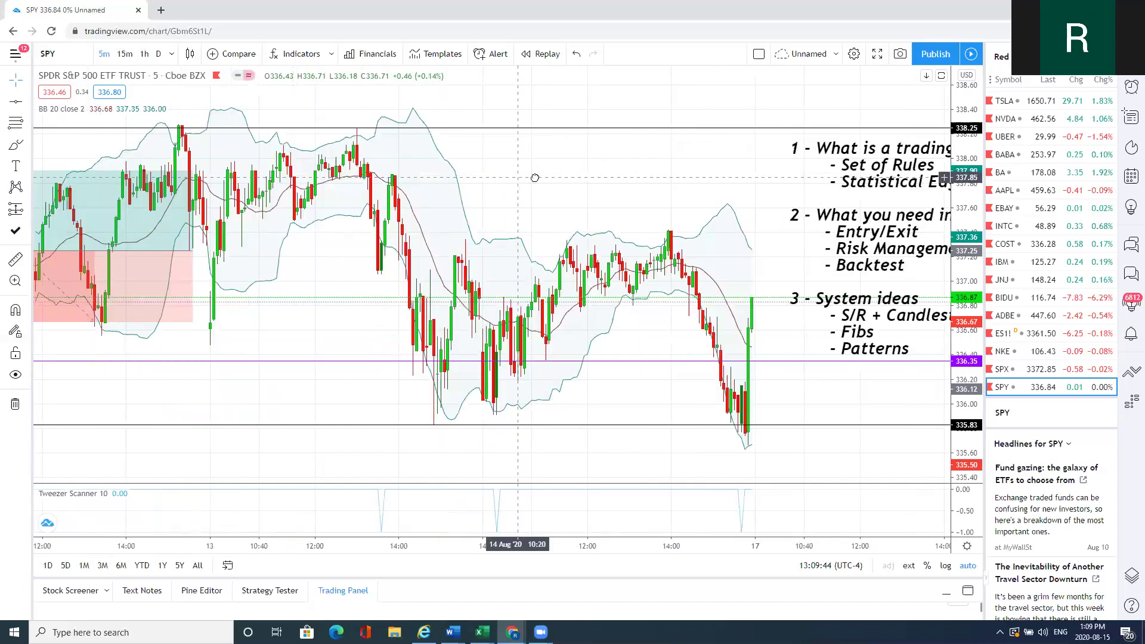
scroll(613, 181, "right", 2)
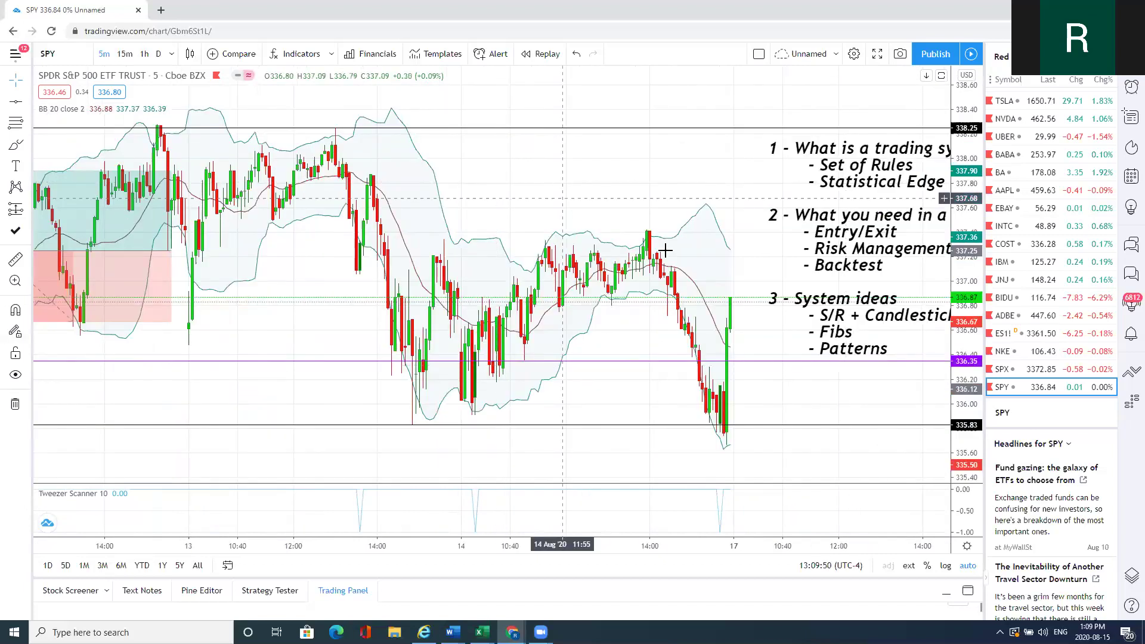
scroll(537, 202, "right", 5)
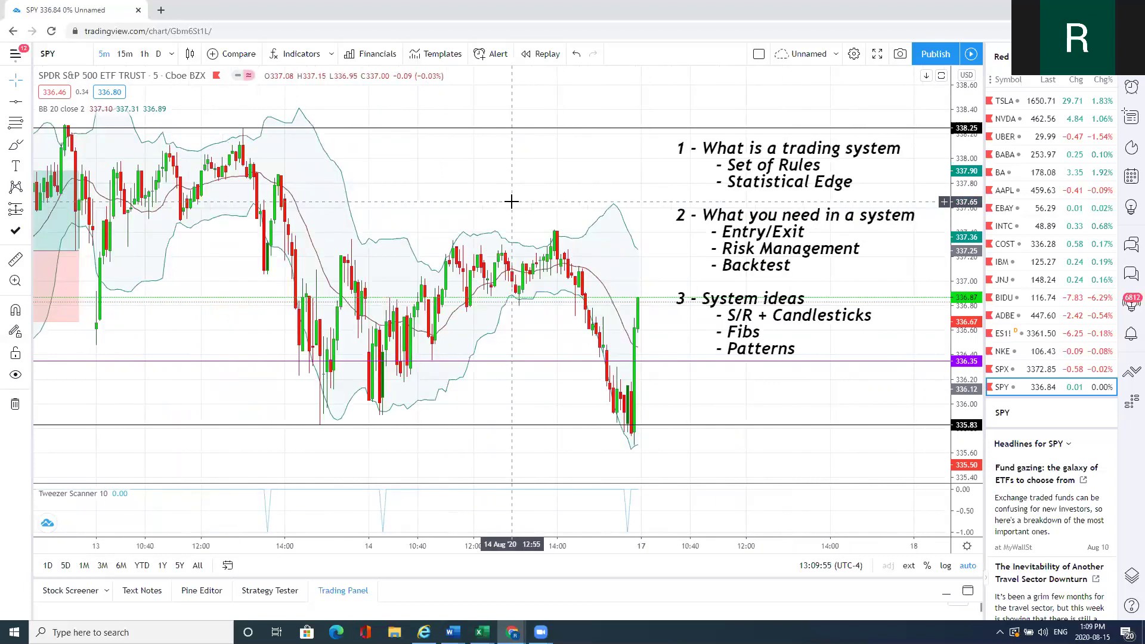
scroll(484, 201, "up", 1)
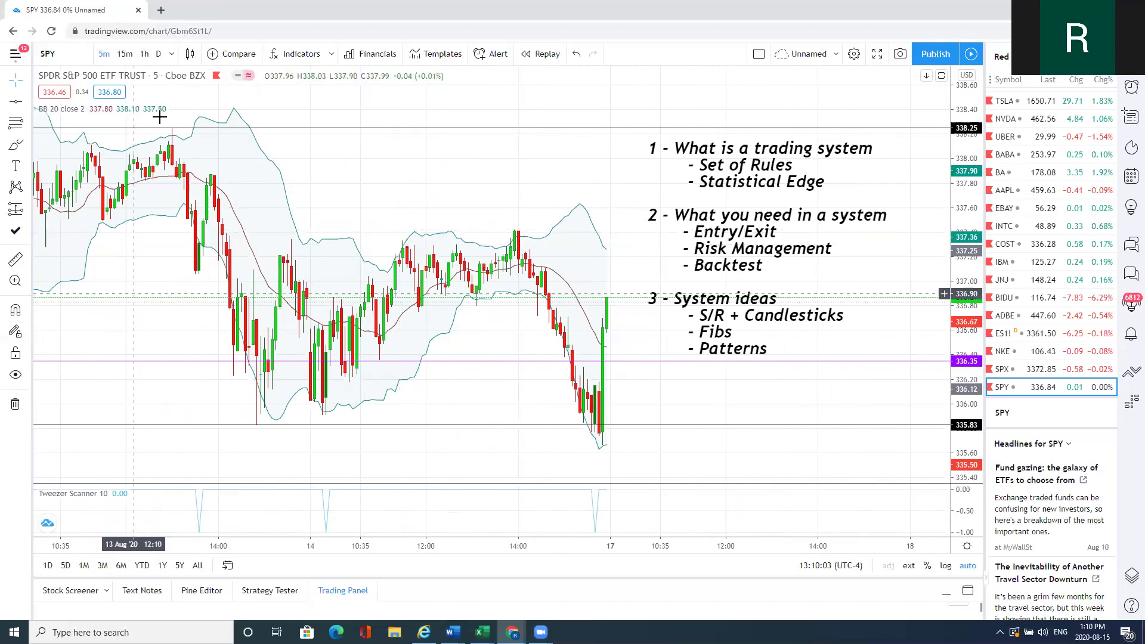
left_click_drag(166, 165, 244, 143)
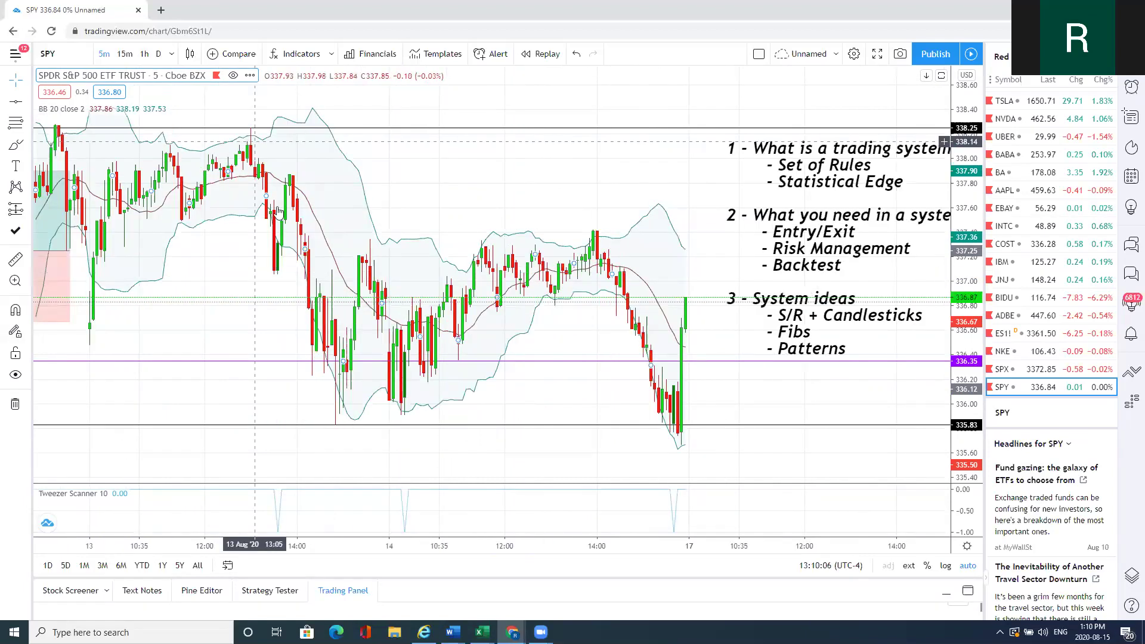
left_click_drag(409, 181, 323, 180)
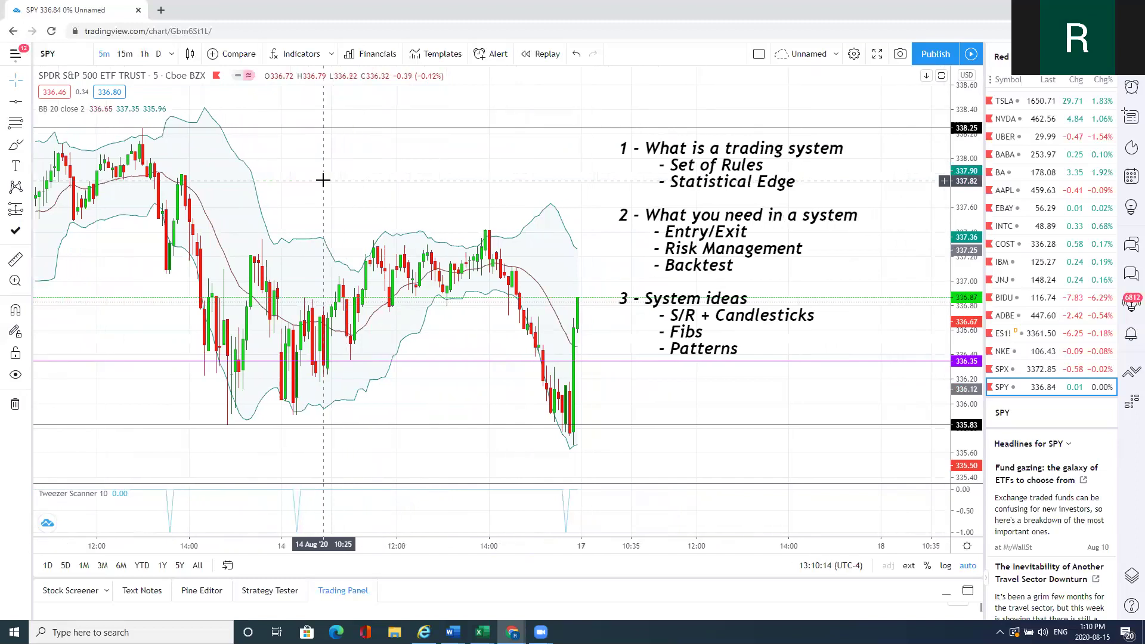